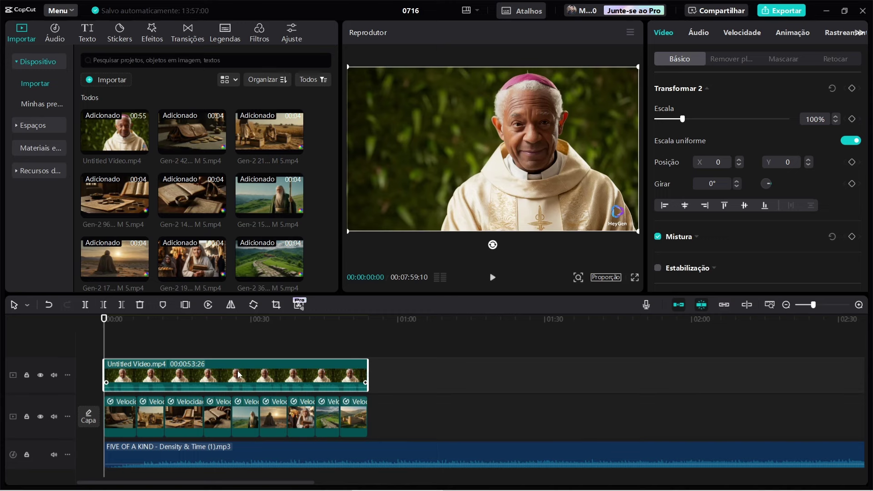
# Remove the background of the Untitled Video.mp4 clip with automatic removal (Remoção automática)
pyautogui.click(743, 59)
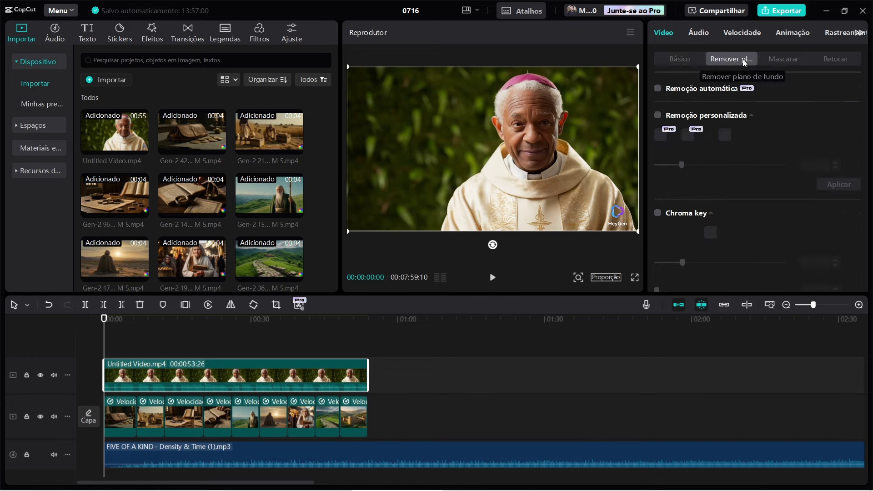
pyautogui.click(657, 89)
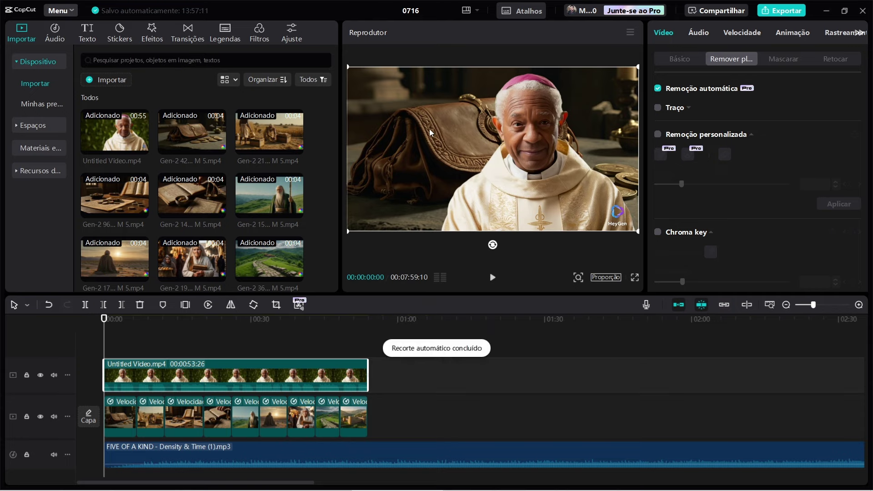
pyautogui.moveTo(136, 321); pyautogui.dragTo(129, 336)
# Reposition and enlarge the cut-out presenter, placing him lower and centred in the frame, and check the framing over other background scenes
pyautogui.moveTo(543, 188); pyautogui.dragTo(511, 197)
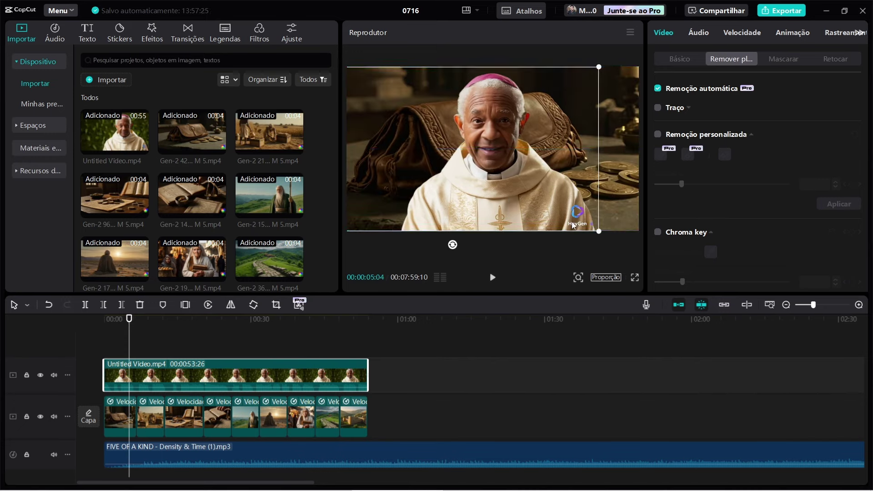
pyautogui.moveTo(598, 231); pyautogui.dragTo(618, 242)
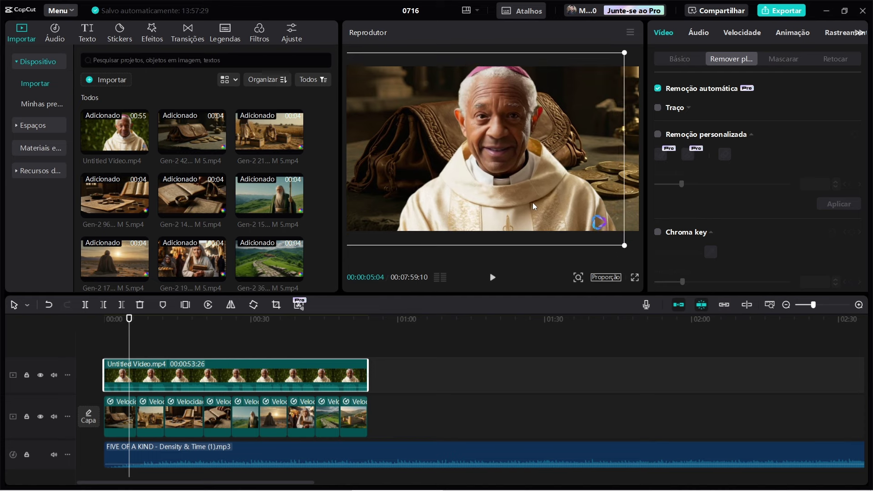
pyautogui.moveTo(533, 203); pyautogui.dragTo(521, 227)
pyautogui.moveTo(134, 323); pyautogui.dragTo(224, 324)
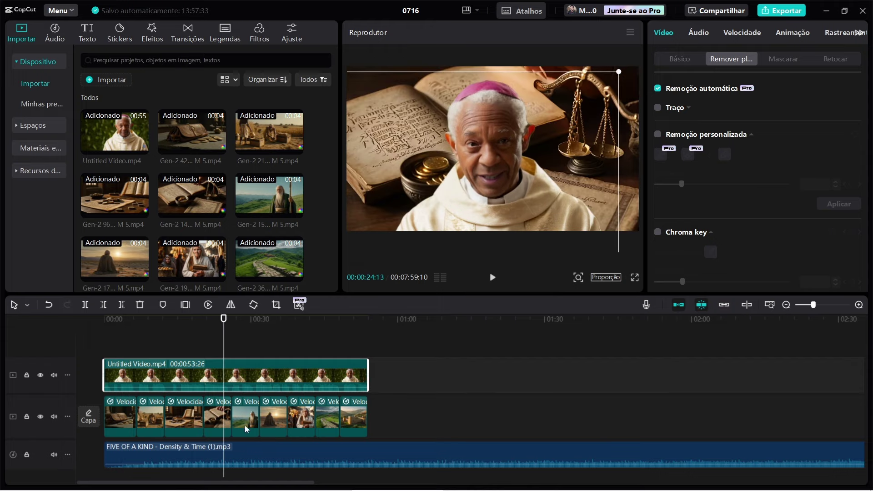
pyautogui.click(117, 319)
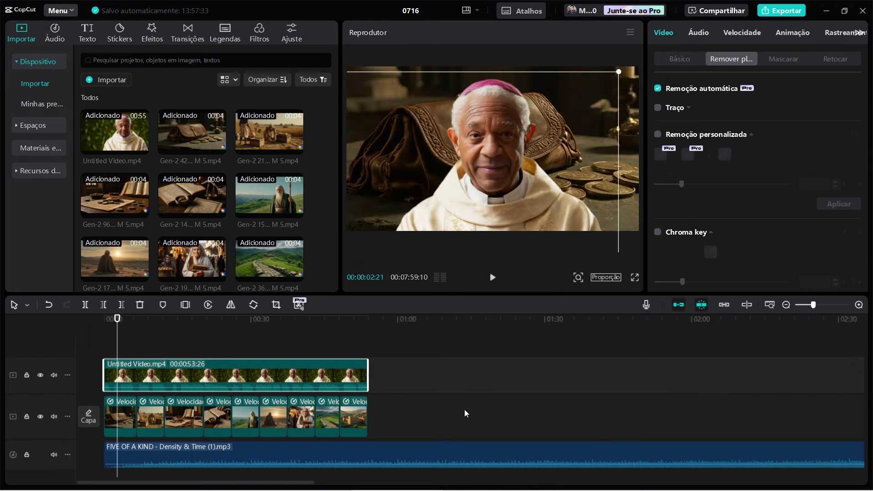
# Combine all the background clips on the track below the presenter into one compound clip
pyautogui.moveTo(465, 409); pyautogui.dragTo(124, 412)
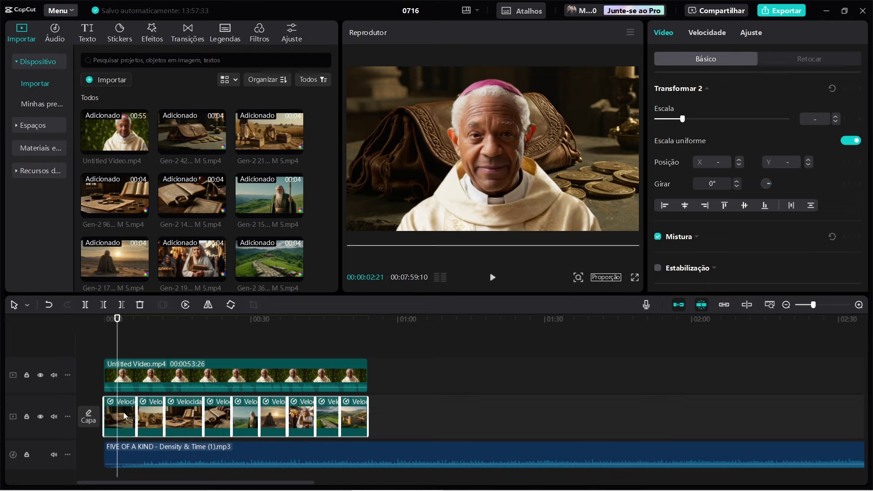
pyautogui.rightClick(149, 412)
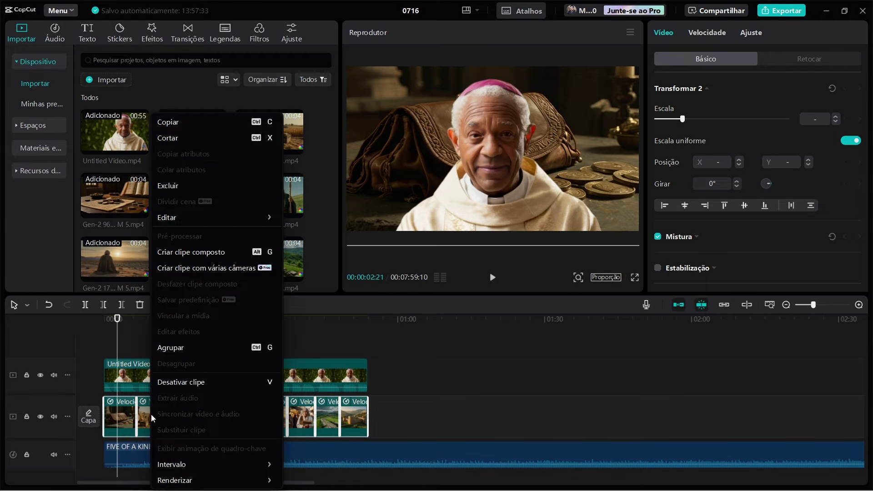
pyautogui.click(218, 253)
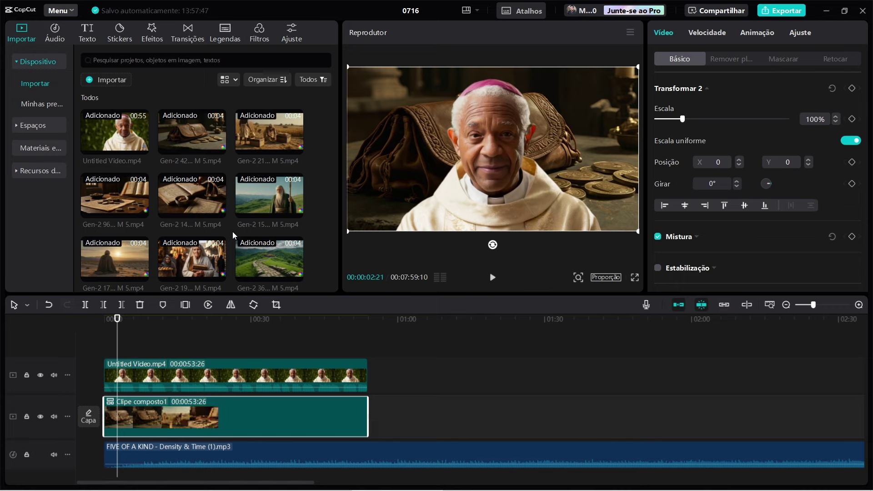
# Search the effects for "quadro de filmes", apply Quadro de filme 1 to the compound clip, and preview it
pyautogui.click(152, 35)
pyautogui.click(142, 67)
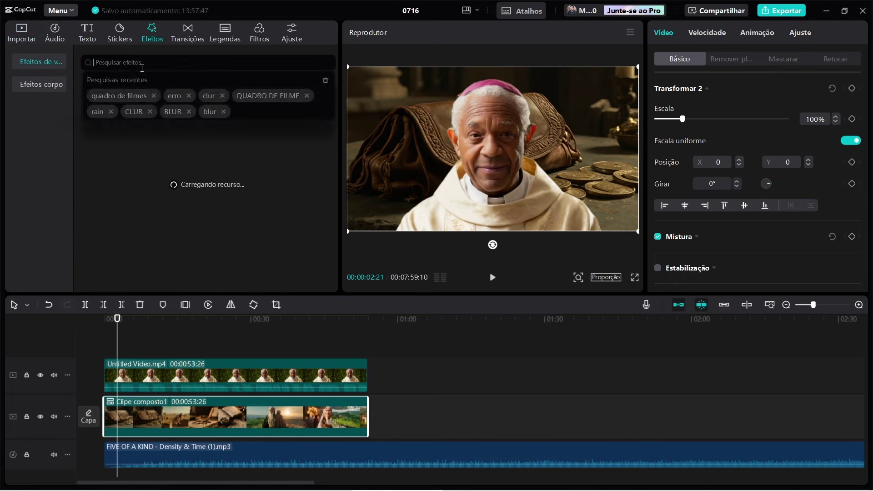
pyautogui.click(132, 96)
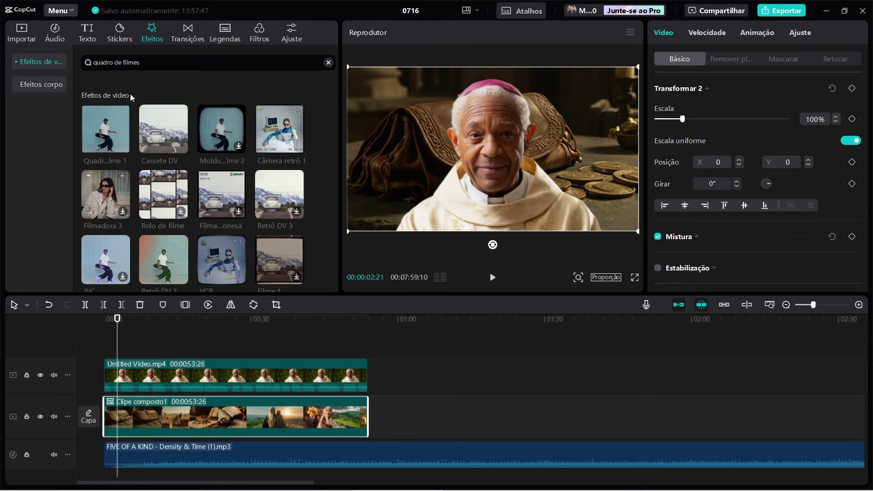
pyautogui.moveTo(111, 120); pyautogui.dragTo(143, 413)
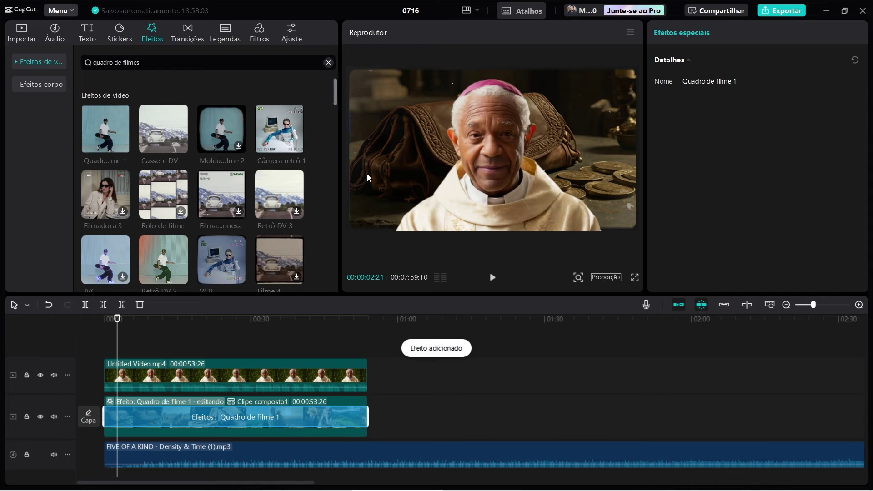
pyautogui.click(140, 319)
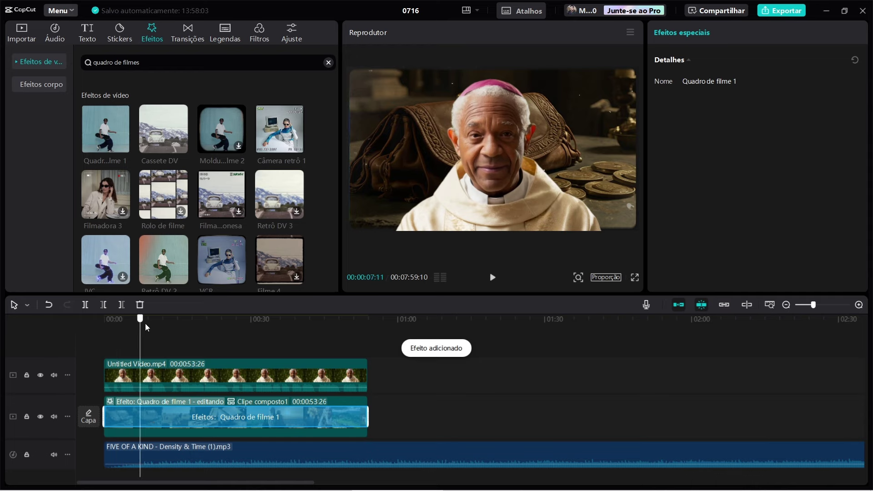
pyautogui.moveTo(146, 324); pyautogui.dragTo(93, 334)
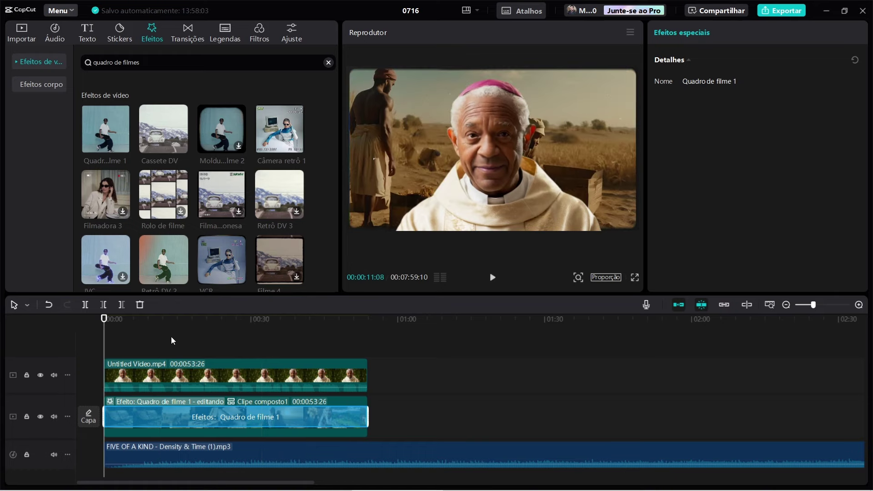
# Add a custom adjustment layer between the presenter and the compound clip, extended to the full length of the video clips
pyautogui.click(290, 39)
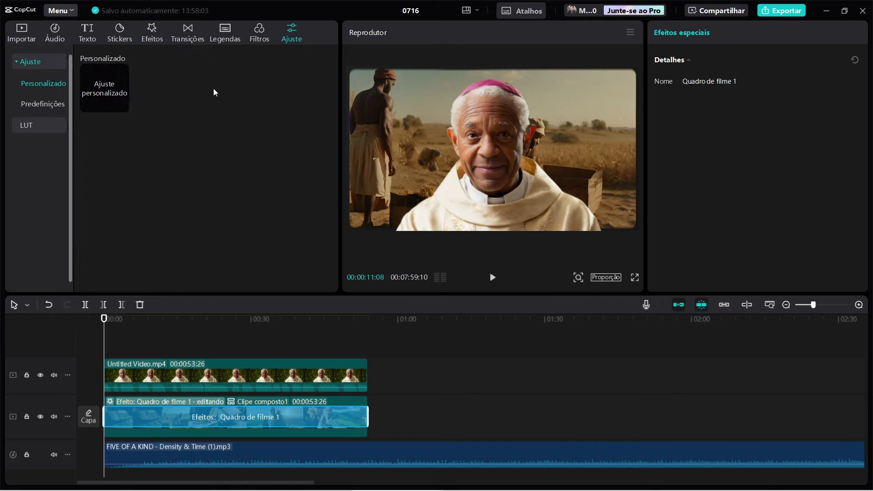
pyautogui.click(121, 106)
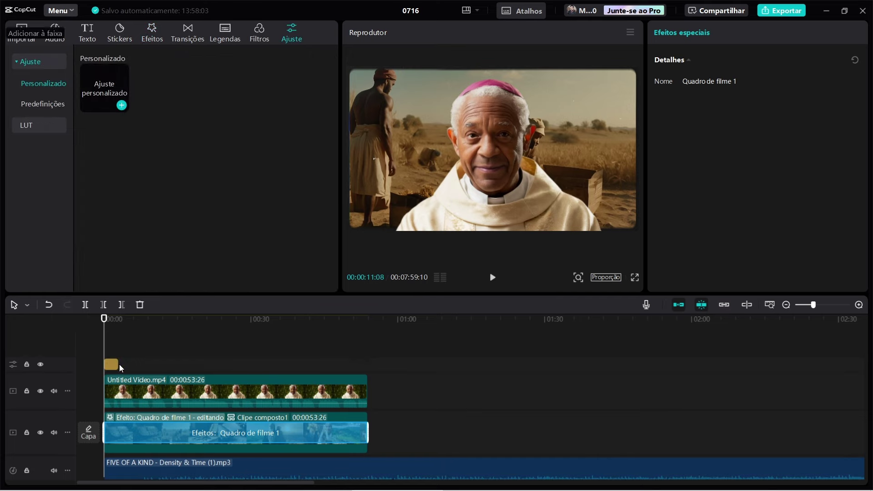
pyautogui.moveTo(121, 364); pyautogui.dragTo(334, 413)
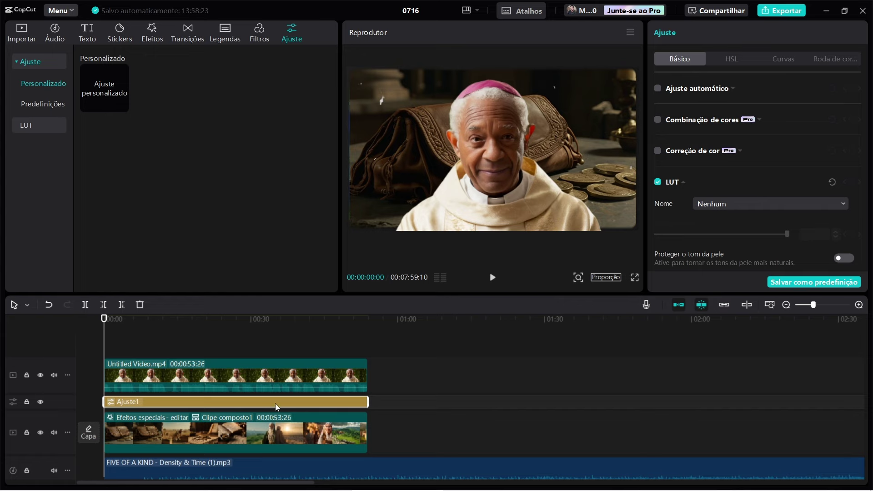
# Raise the Vinheta (vignette) of the adjustment layer slightly to darken the background's edges
pyautogui.scroll(-10, 724, 129)
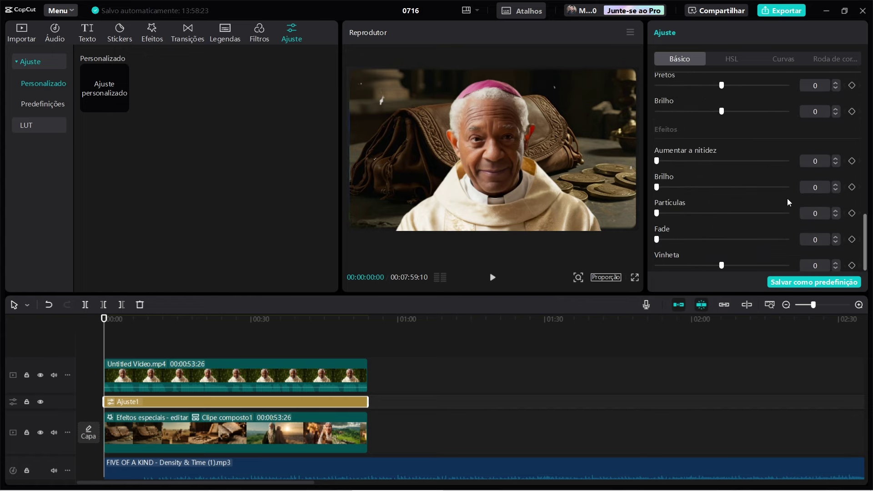
pyautogui.moveTo(722, 266); pyautogui.dragTo(743, 266)
pyautogui.scroll(10, 767, 198)
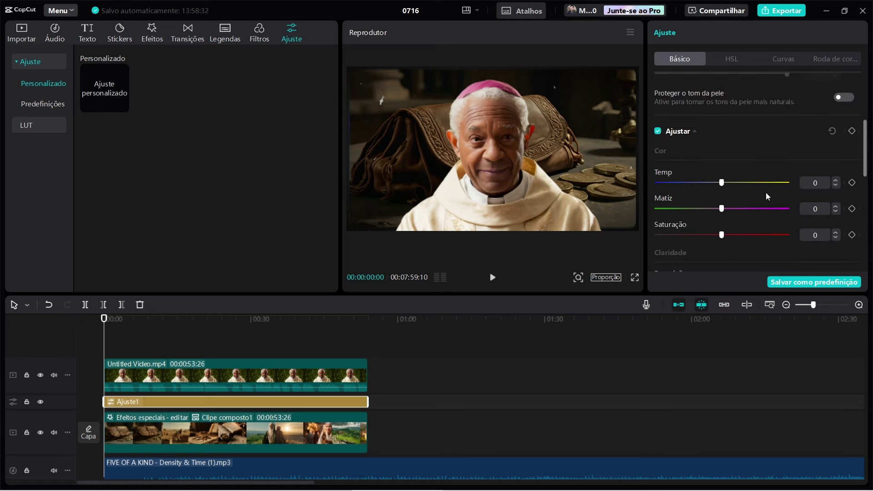
# Set the adjustment layer's Exposição to -7 and Saturação to about -9, and preview the darker background
pyautogui.scroll(-2, 767, 196)
pyautogui.scroll(-1, 766, 193)
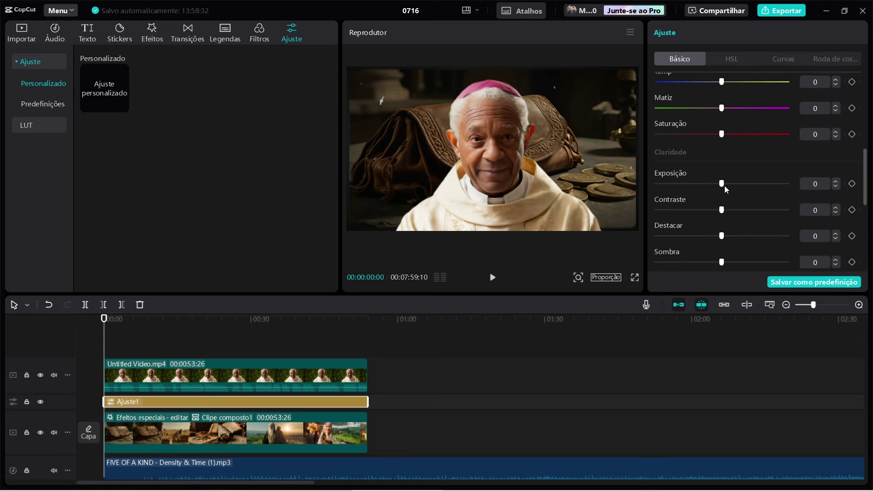
pyautogui.moveTo(711, 185); pyautogui.dragTo(712, 186)
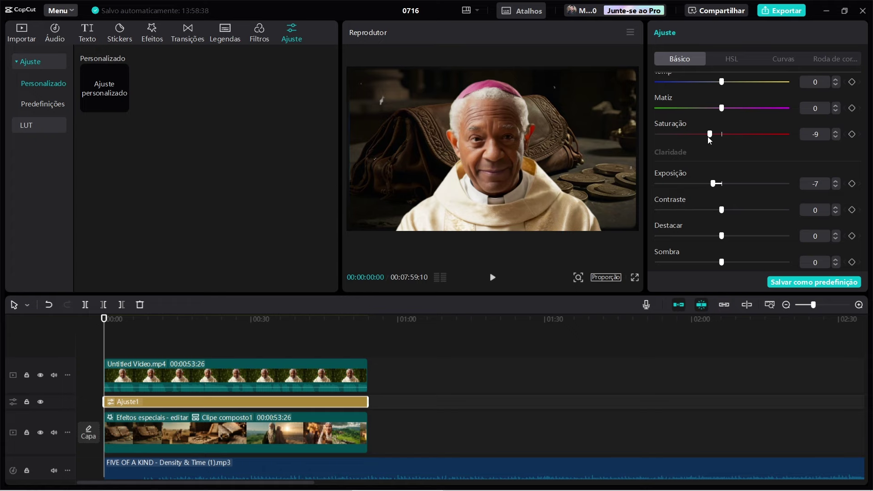
pyautogui.click(211, 345)
pyautogui.click(237, 318)
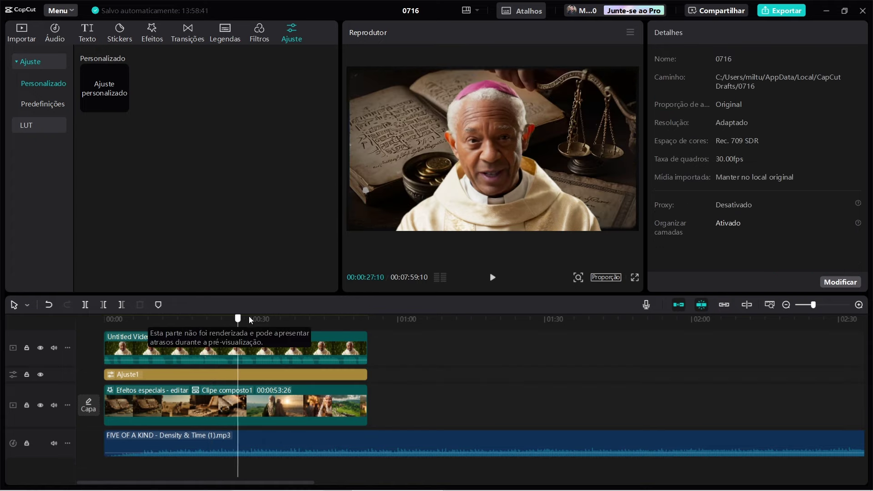
pyautogui.moveTo(249, 318); pyautogui.dragTo(281, 319)
# Split the background music at 00:00:53:26, where the video clips end, and delete the remaining part
pyautogui.click(298, 443)
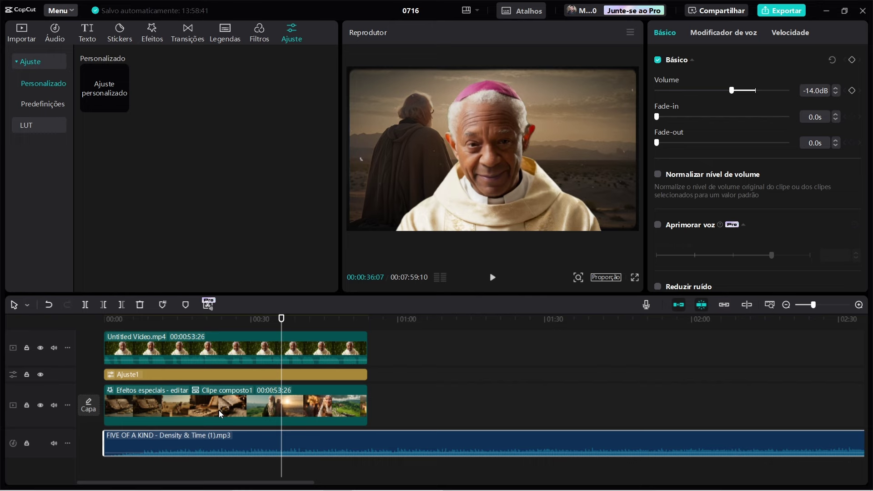
pyautogui.moveTo(385, 318); pyautogui.dragTo(369, 323)
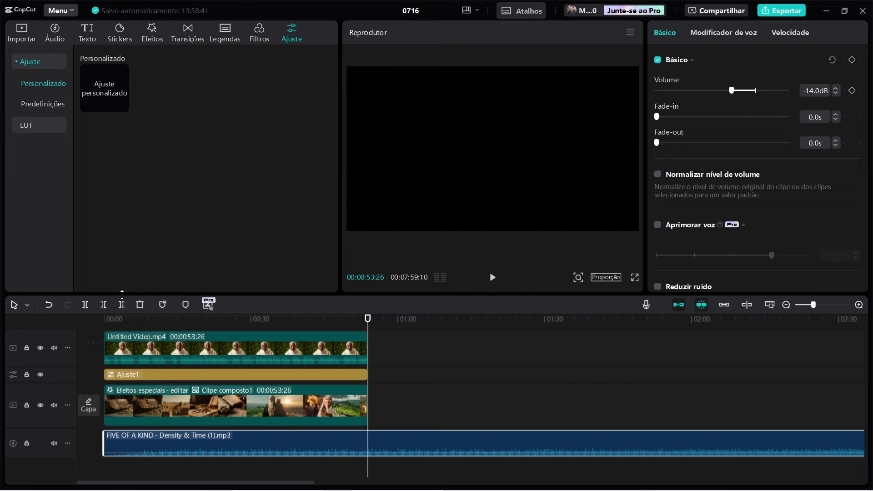
pyautogui.click(85, 305)
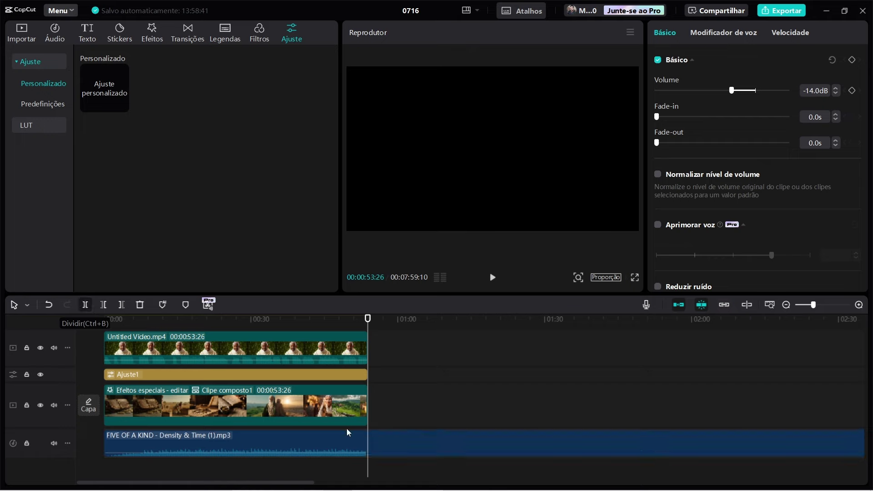
pyautogui.click(418, 436)
pyautogui.press('Delete')
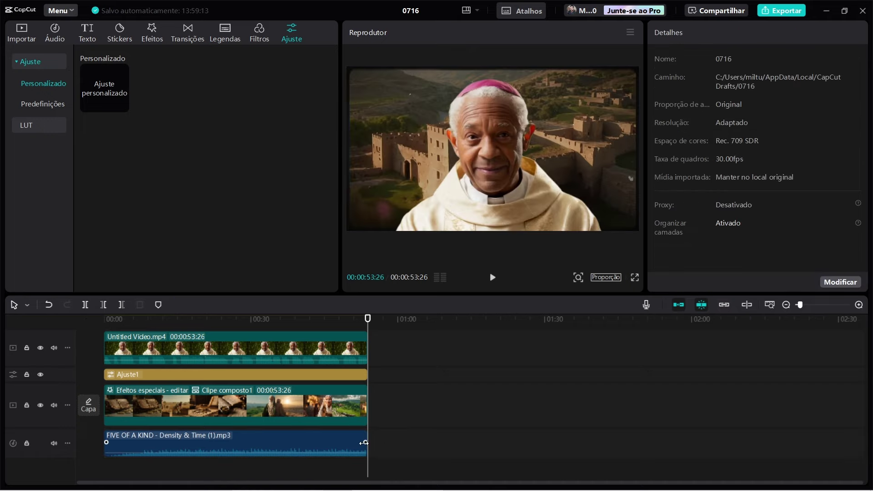
# Add a 1.7 s fade-out to the end of the background music and return the playhead to the start
pyautogui.click(359, 444)
pyautogui.click(284, 320)
pyautogui.press('Home')
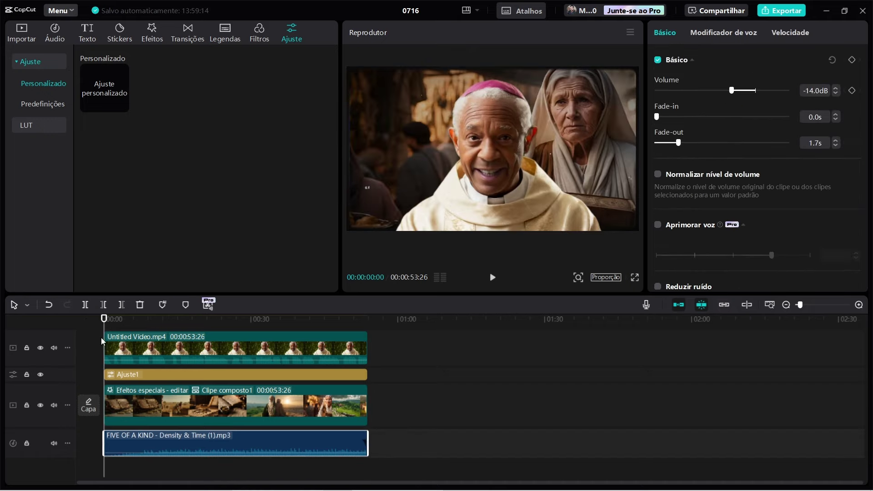
# Generate automatic captions with Português (Brasil) as the source language
pyautogui.click(188, 375)
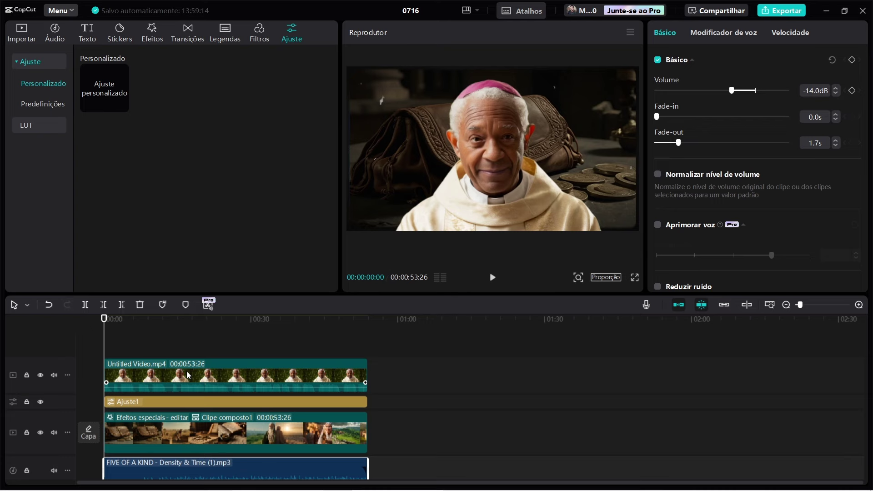
pyautogui.click(217, 30)
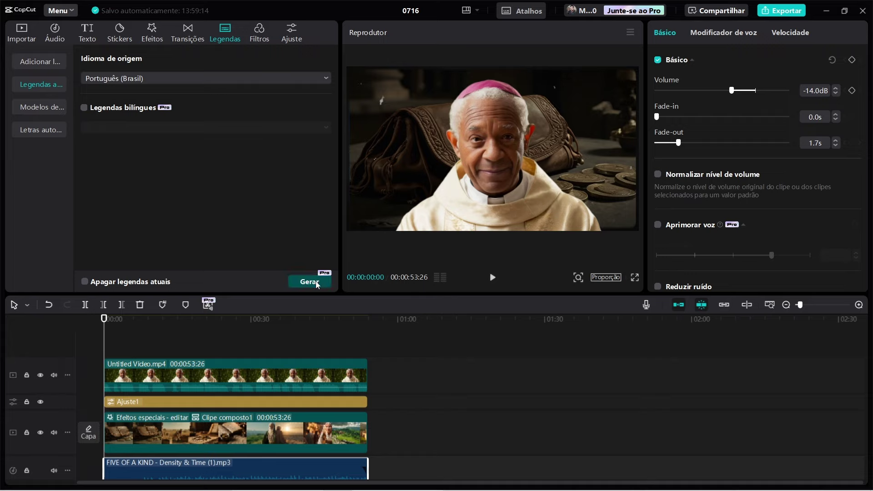
pyautogui.click(315, 281)
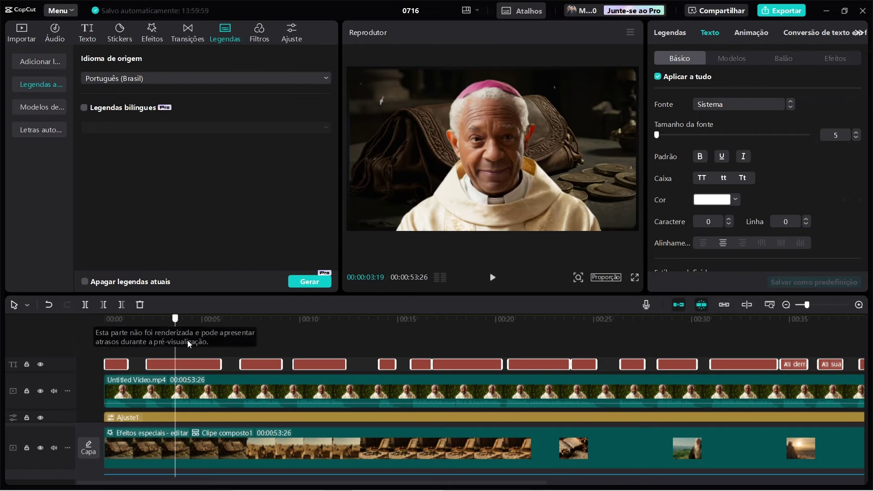
# Set the font of all captions to Montserrat
pyautogui.click(198, 364)
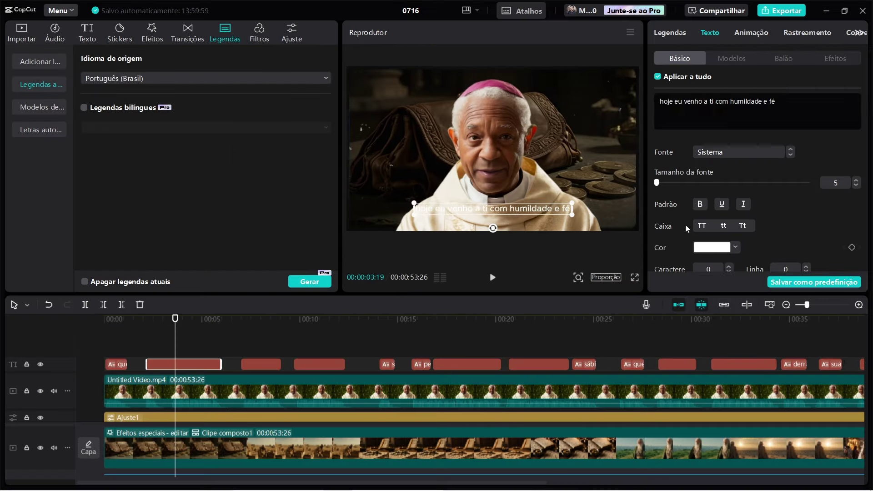
pyautogui.click(725, 155)
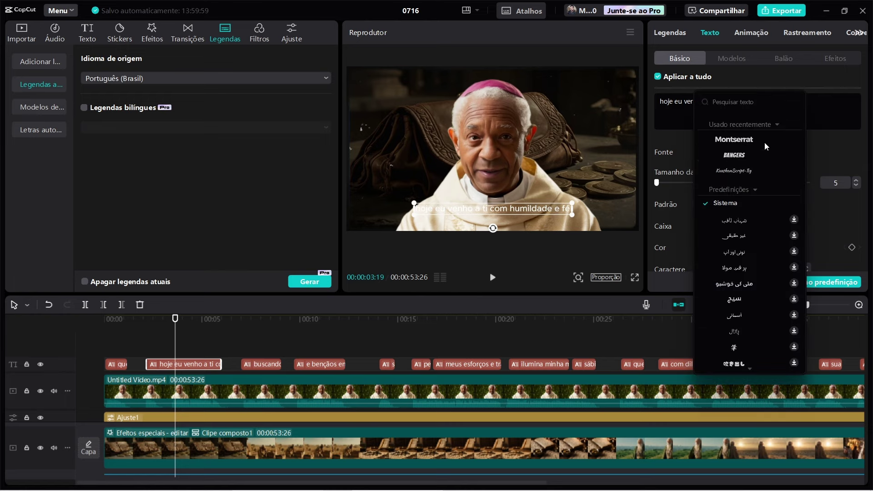
pyautogui.click(748, 141)
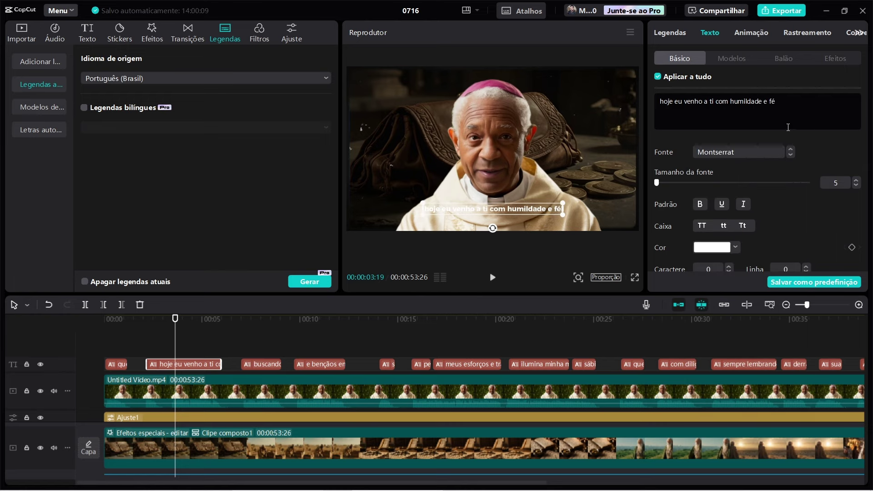
# Increase the captions' font size slightly and turn on their shadow (Sombra)
pyautogui.click(857, 181)
pyautogui.scroll(-5, 803, 214)
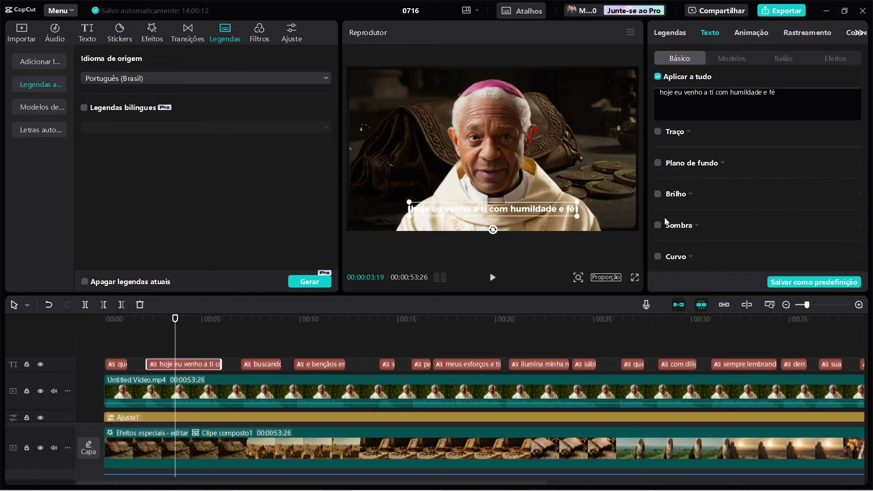
pyautogui.click(658, 225)
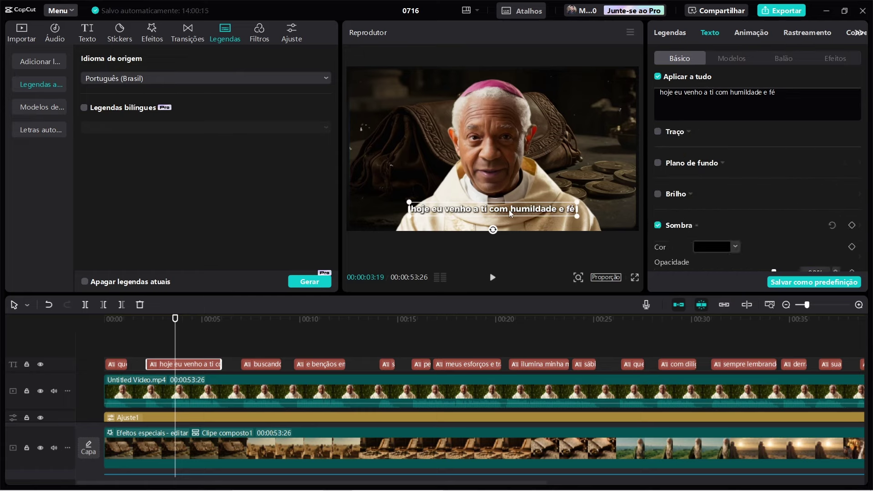
# Make all captions italic and return the playhead to the start of the timeline
pyautogui.scroll(6, 765, 196)
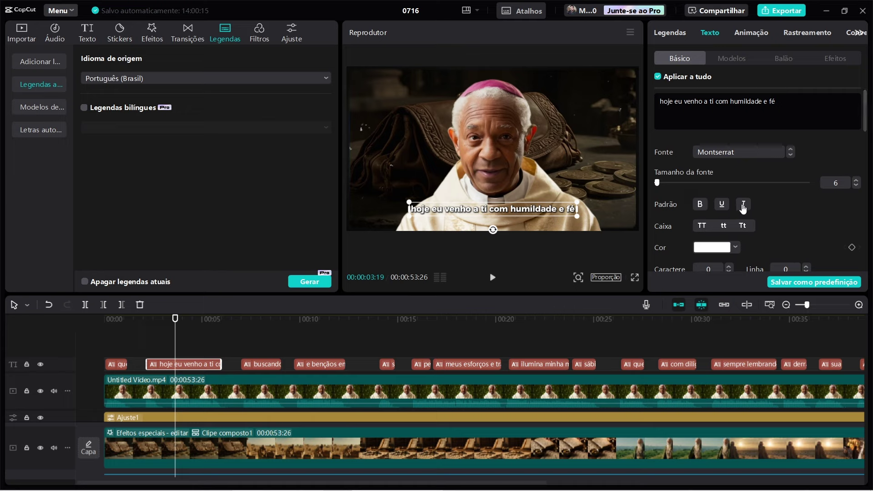
pyautogui.click(742, 205)
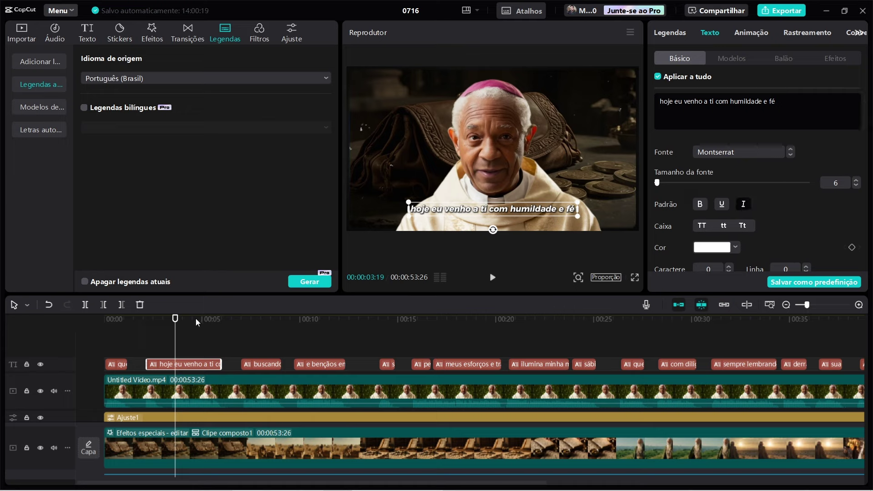
pyautogui.moveTo(196, 318); pyautogui.dragTo(70, 325)
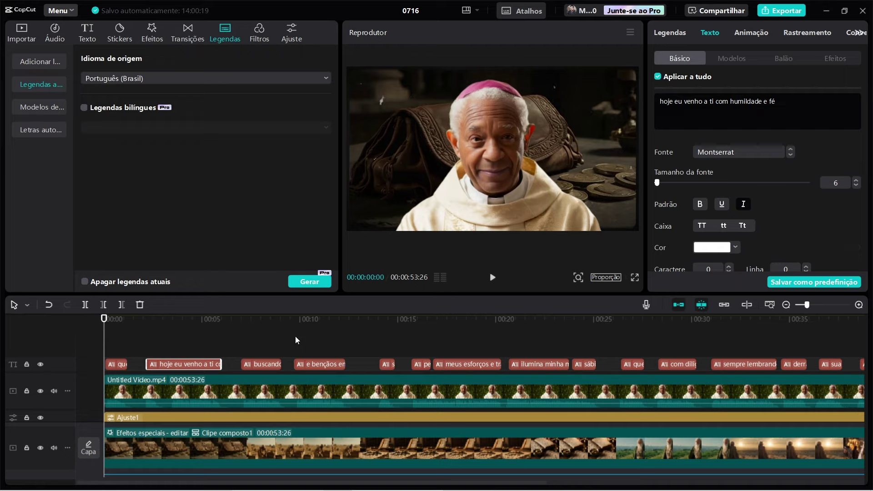
pyautogui.scroll(-1, 296, 336)
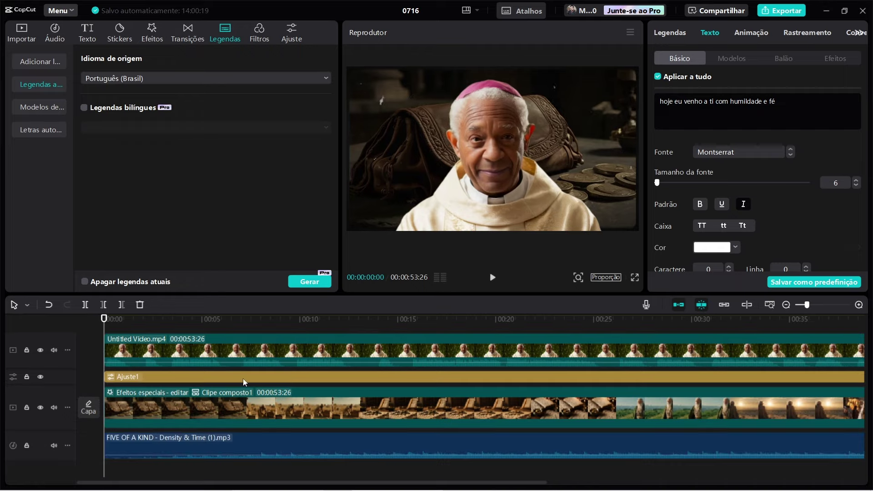
pyautogui.click(192, 441)
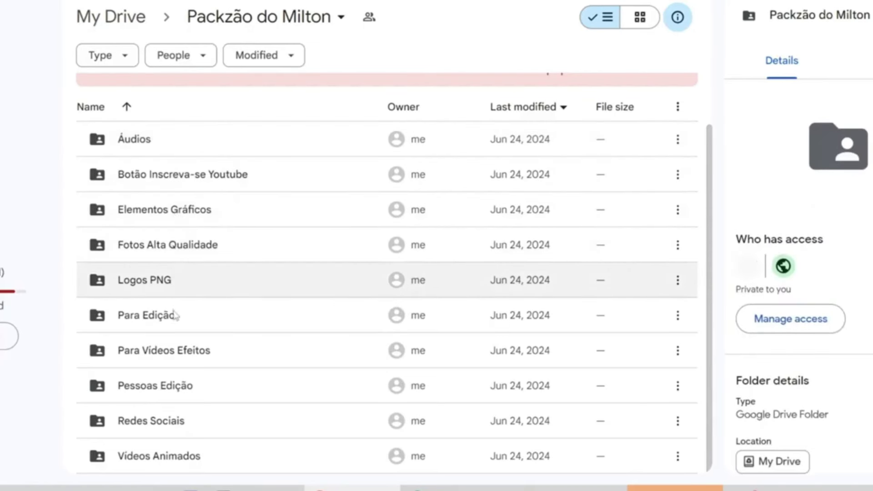
# In the Google Drive asset pack, examine the Efeitos Sonoros folder inside Áudios and the contents of the Botão Inscreva-se Youtube folder
pyautogui.doubleClick(152, 137)
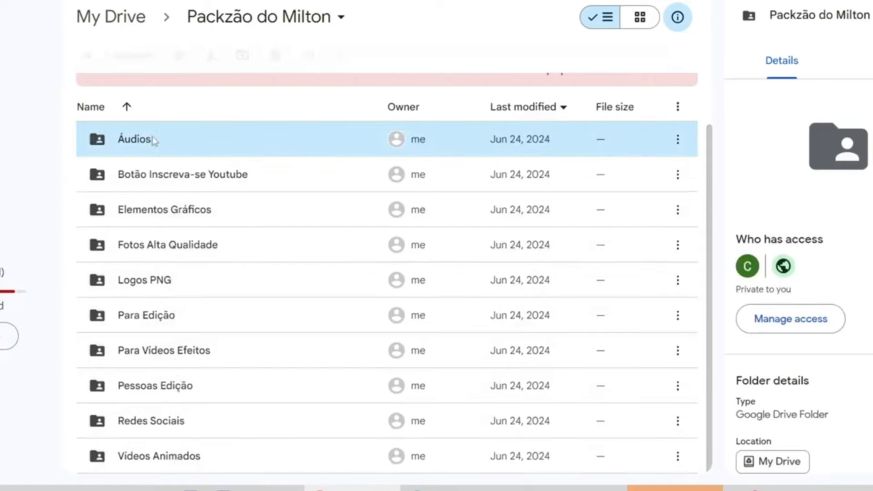
pyautogui.doubleClick(152, 204)
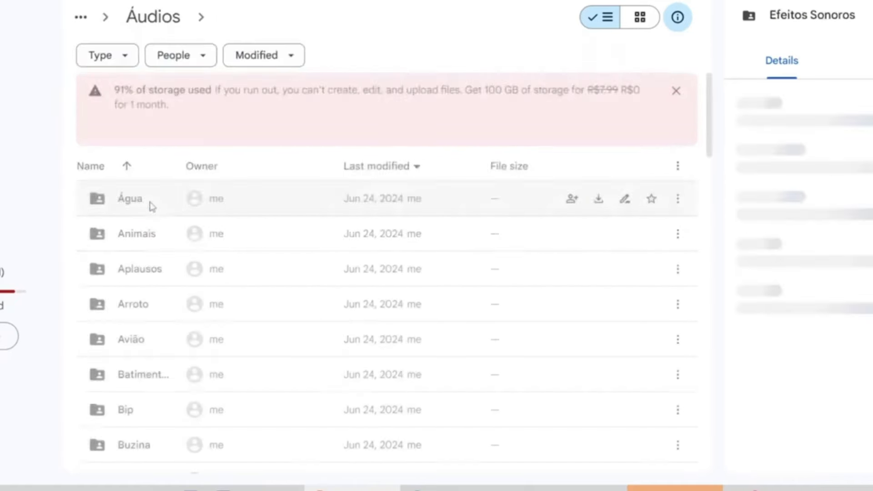
pyautogui.moveTo(709, 125); pyautogui.dragTo(714, 224)
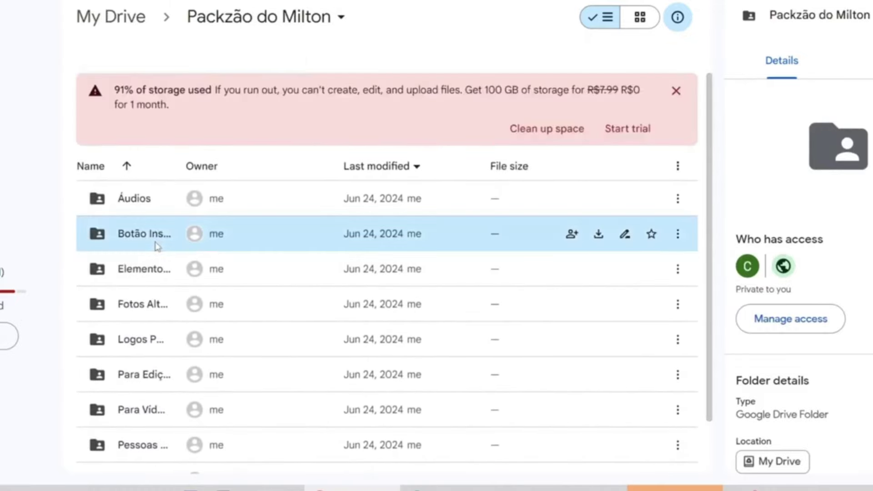
pyautogui.doubleClick(157, 245)
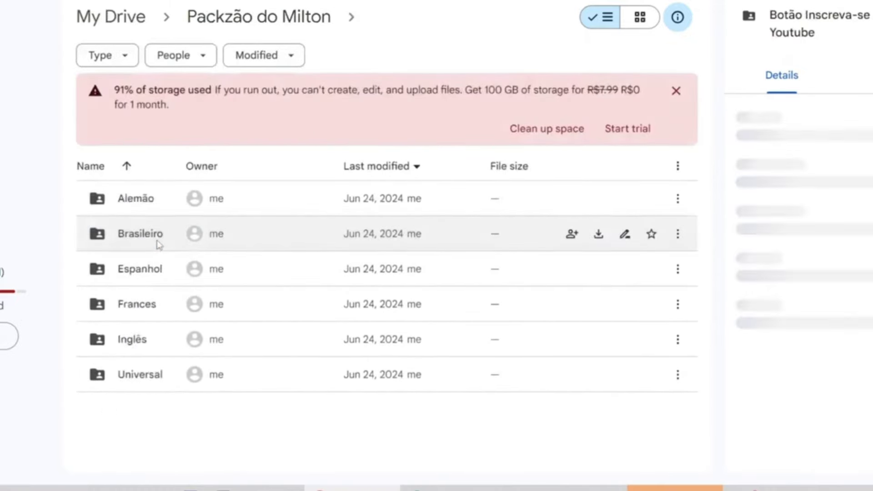
pyautogui.hotkey('alt', 'Left')
# Open Elementos Gráficos and its Animação subfolder to examine the available animation categories
pyautogui.click(148, 275)
pyautogui.doubleClick(149, 278)
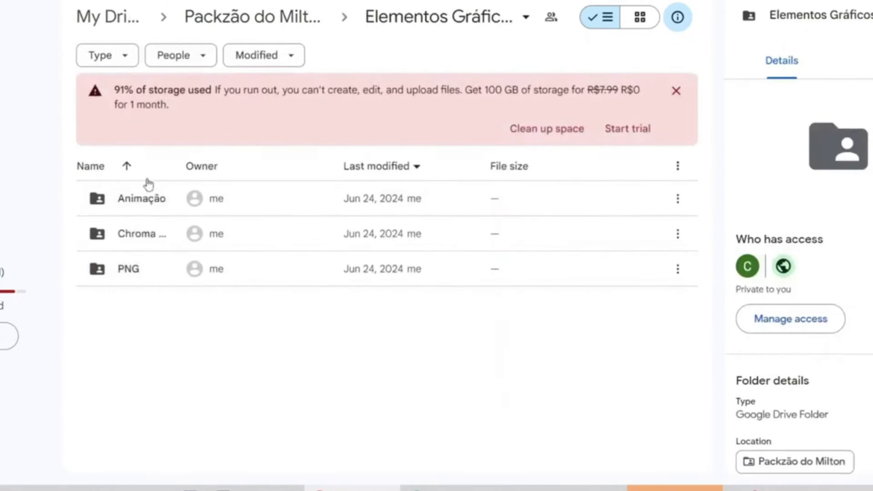
pyautogui.doubleClick(152, 199)
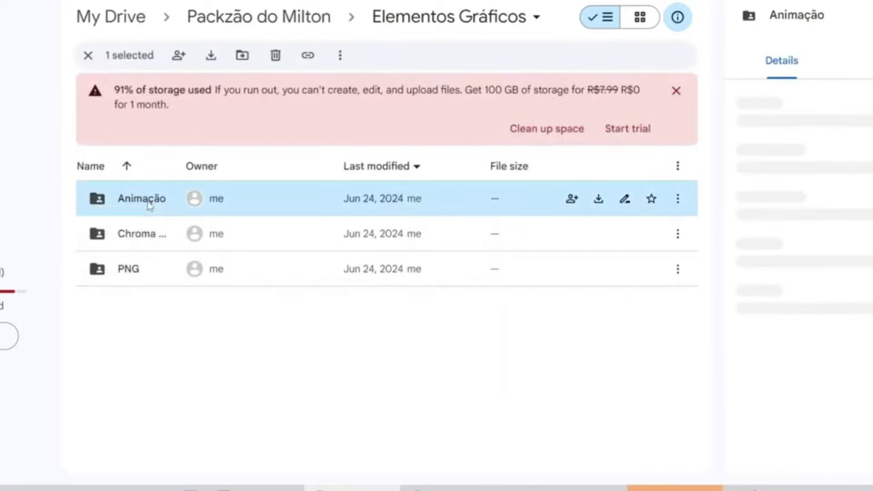
pyautogui.scroll(-3, 271, 224)
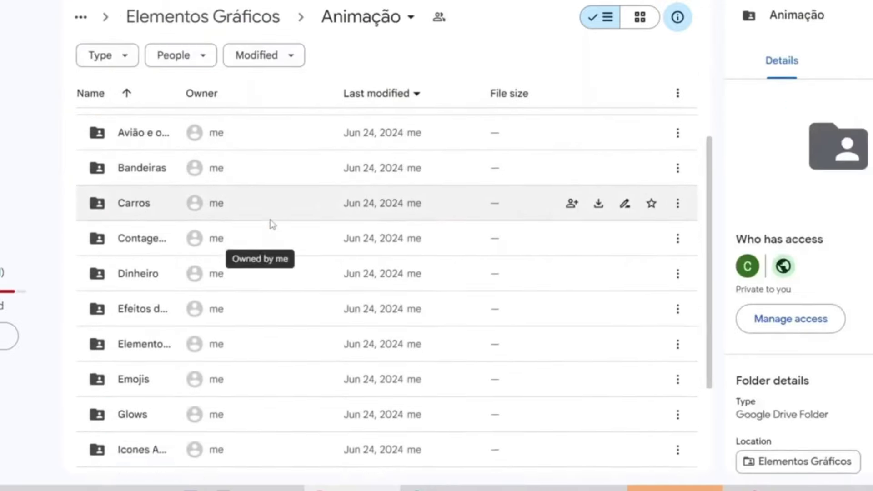